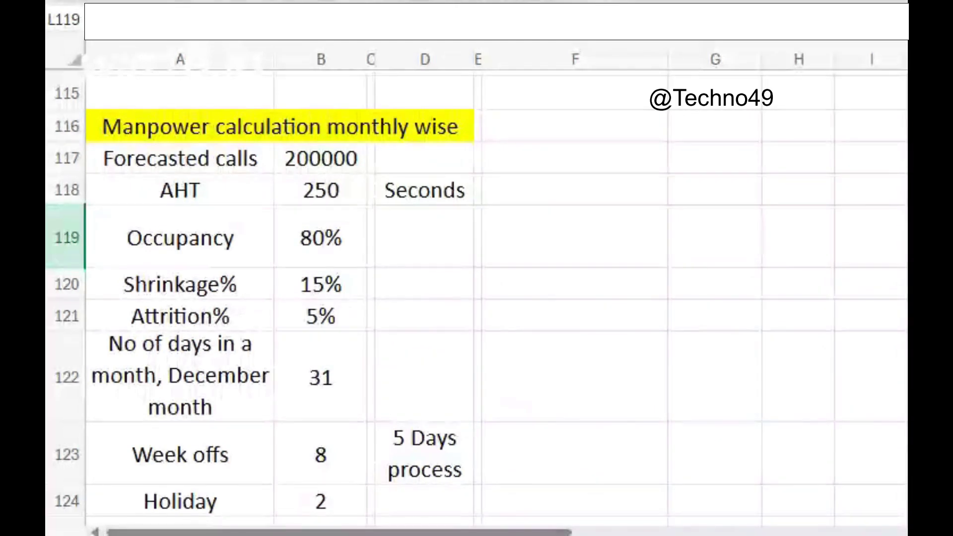
left_click(179, 158)
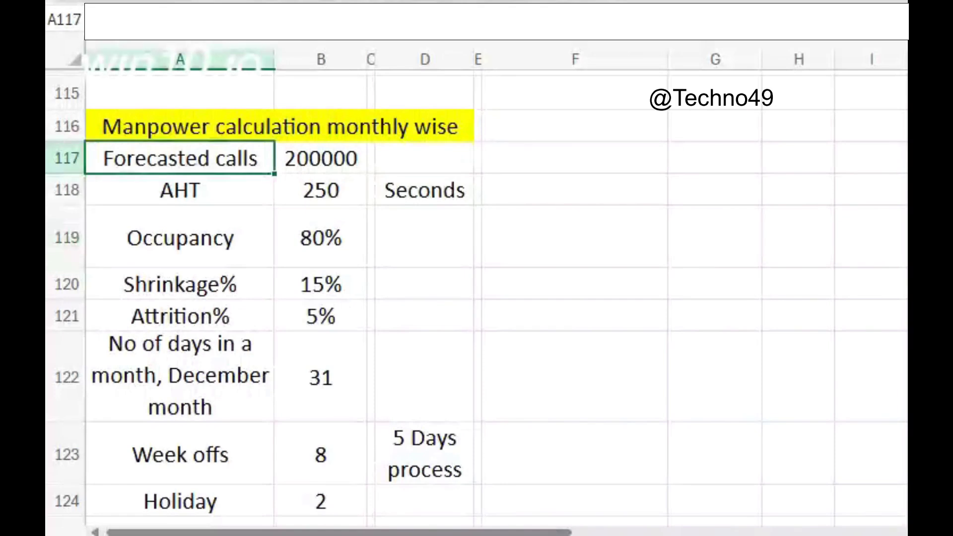
left_click(179, 238)
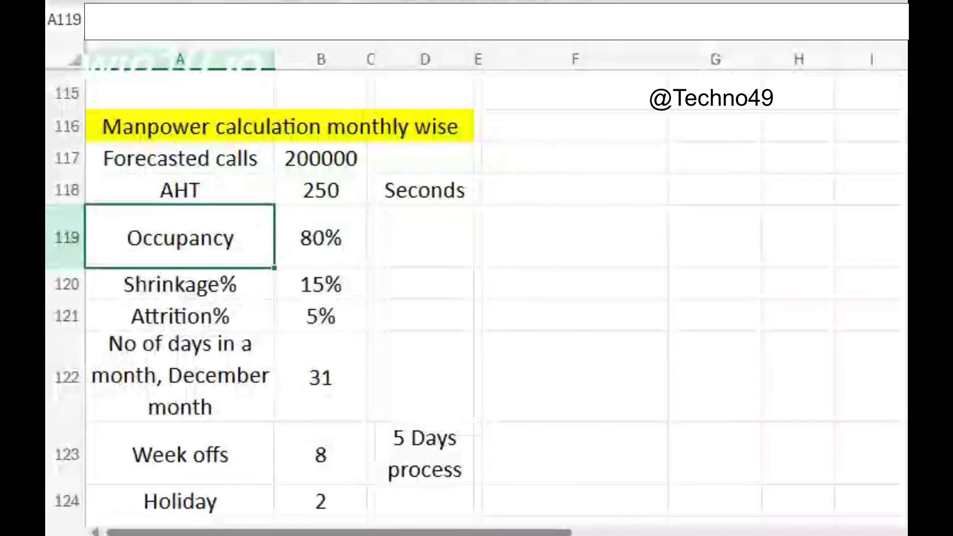
left_click(180, 376)
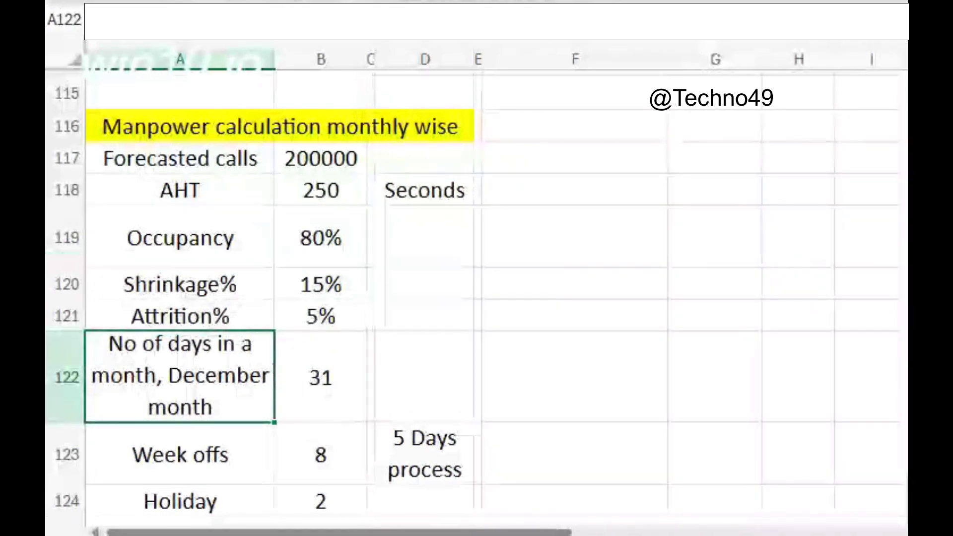
left_click(180, 454)
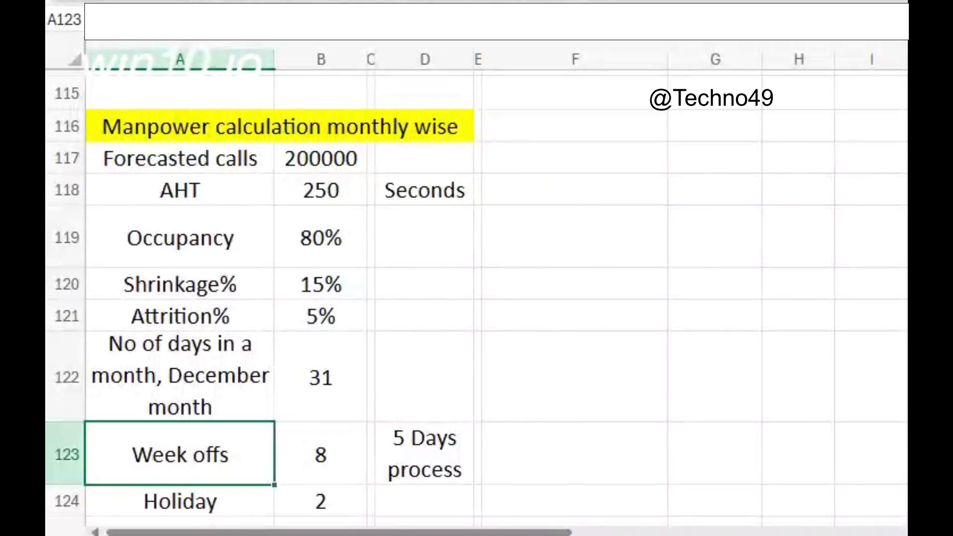
Enter the label "No of working days" in cell F117.
left_click(574, 157)
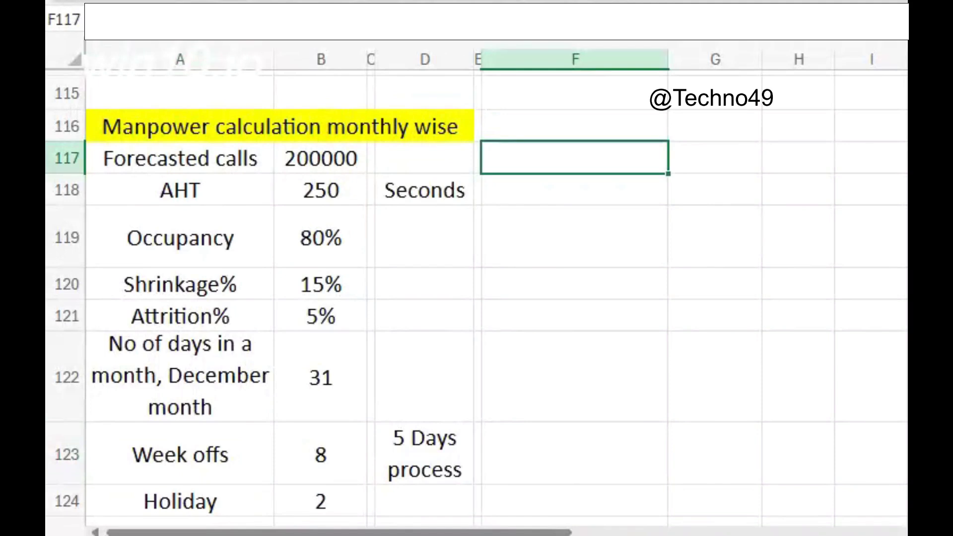
type("Nof")
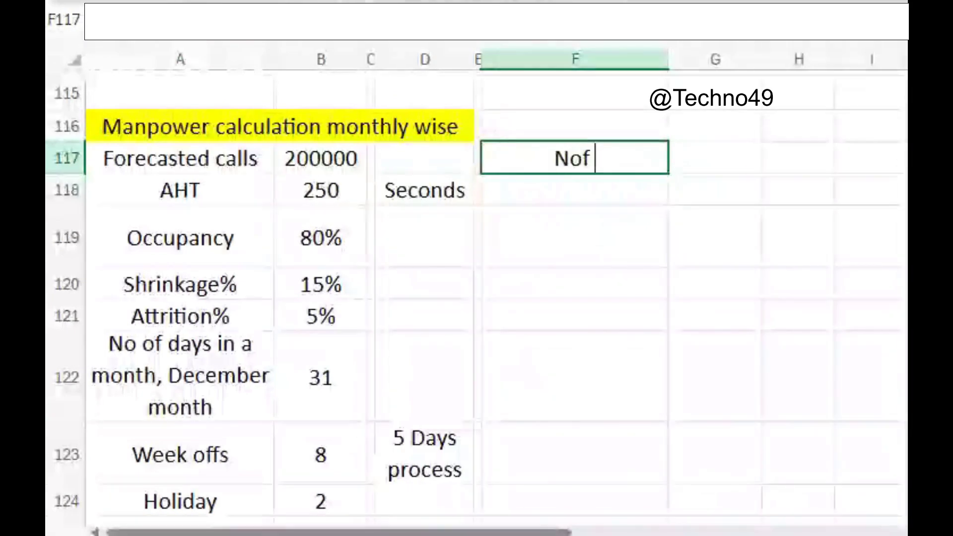
key("BackSpace")
key("BackSpace")
type("of working da")
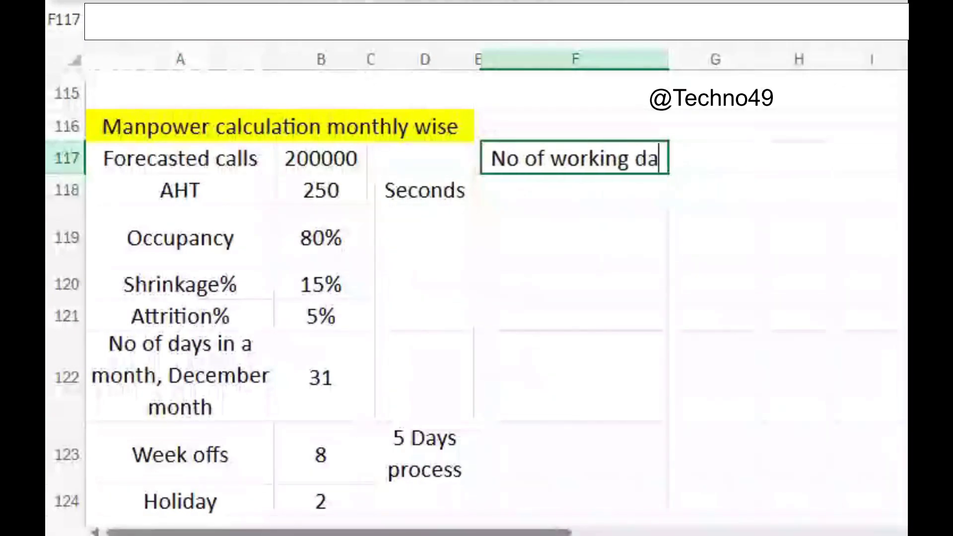
type("ys")
key("Tab")
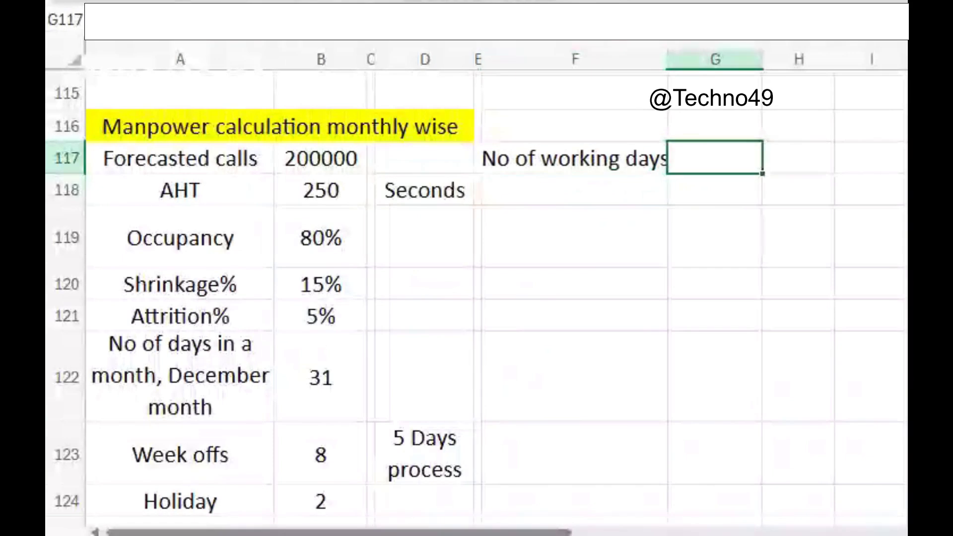
Calculate the working days in H117 by subtracting week offs and holidays from the days in the month, using =B122-B123-B124.
left_click(798, 158)
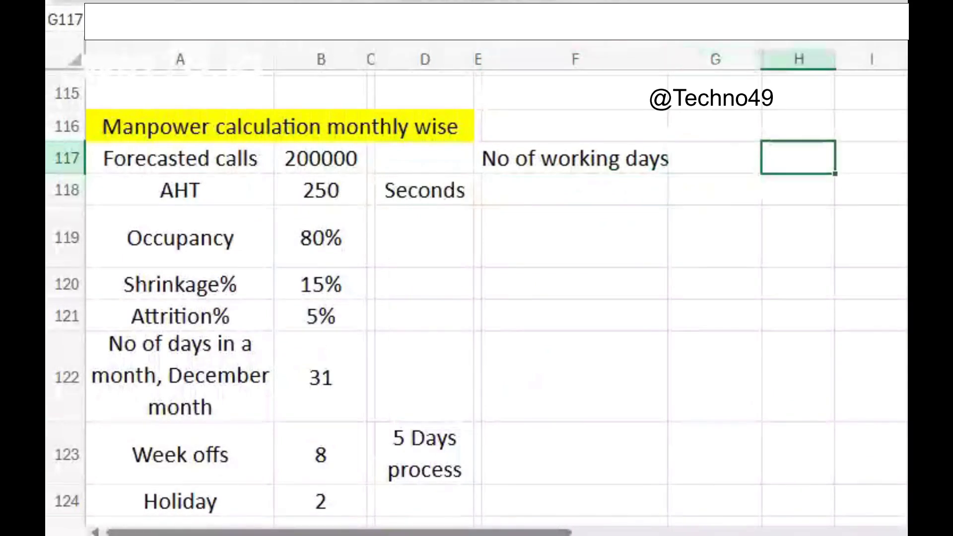
type("=")
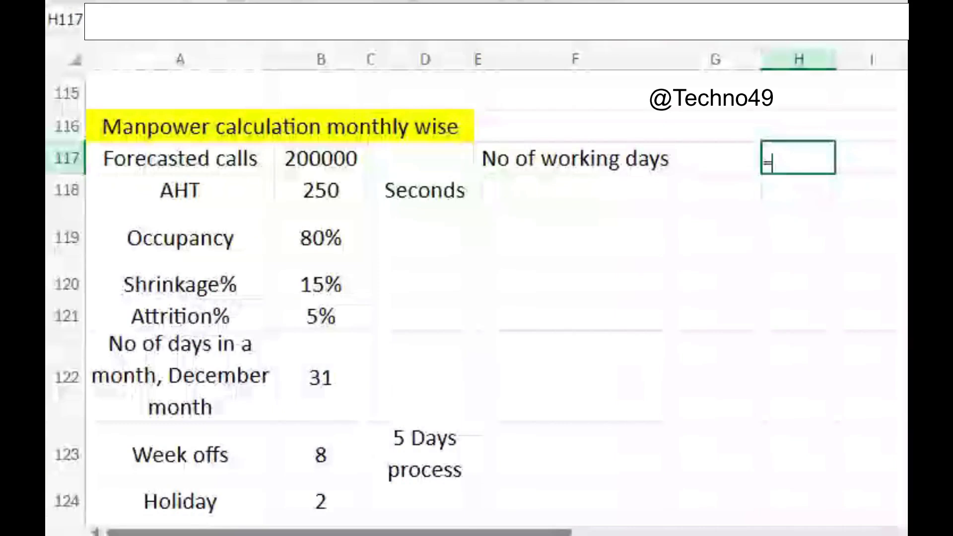
left_click(320, 377)
type("-")
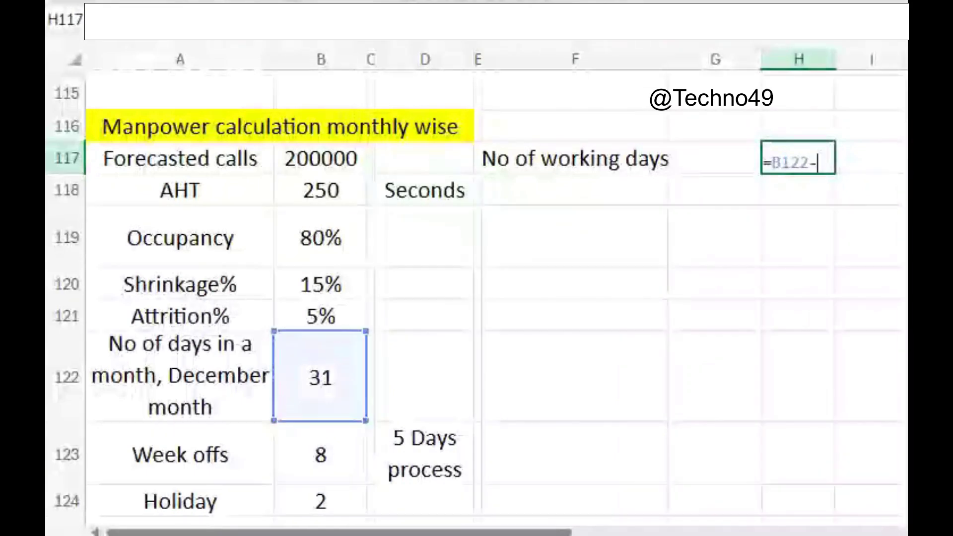
left_click(320, 377)
left_click(321, 455)
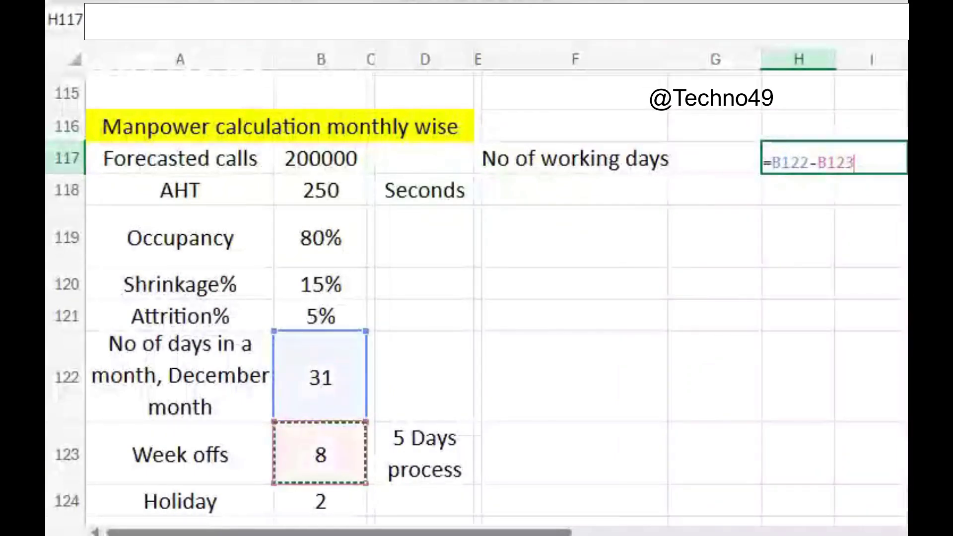
type("-")
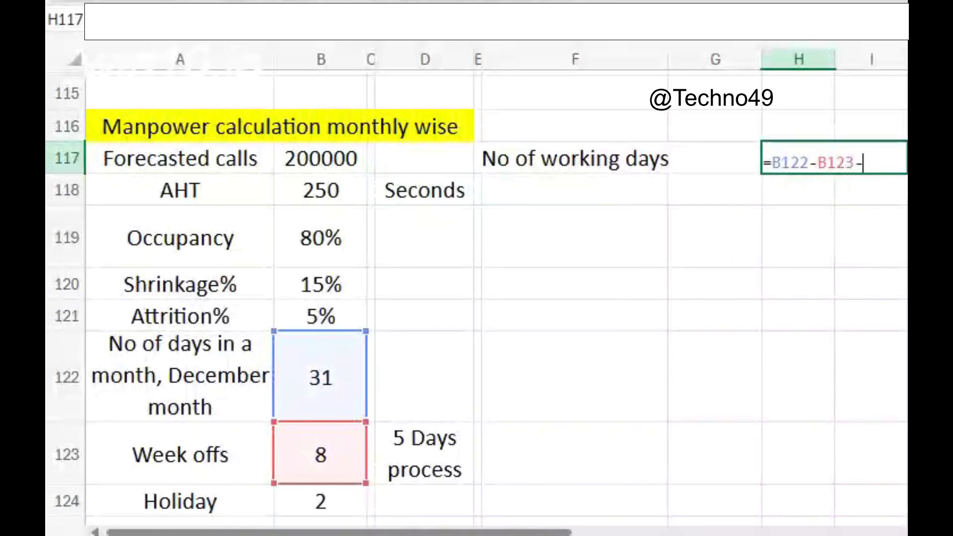
left_click(320, 502)
key("Return")
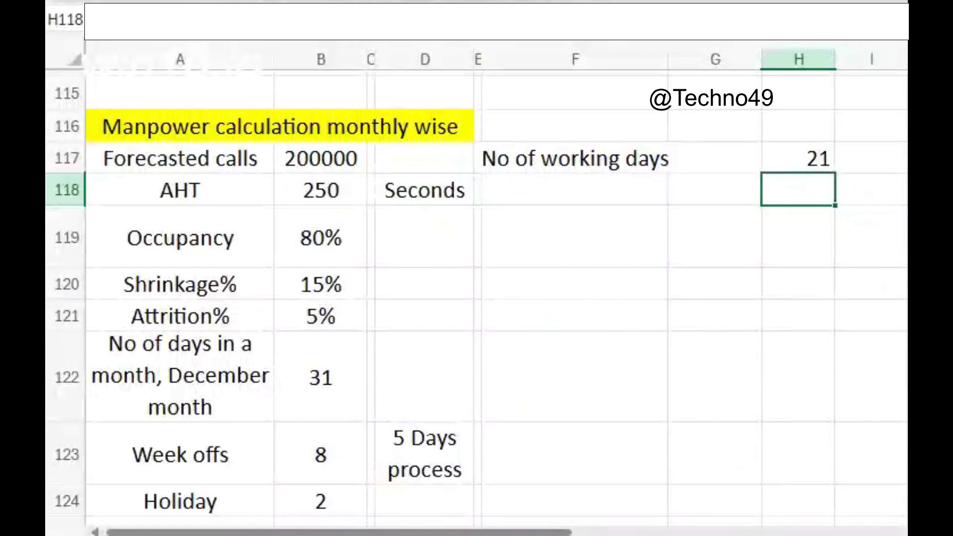
Label cell F118 "CPH" and calculate calls per hour in G118 with the formula =3600/B118.
left_click(574, 236)
left_click(574, 189)
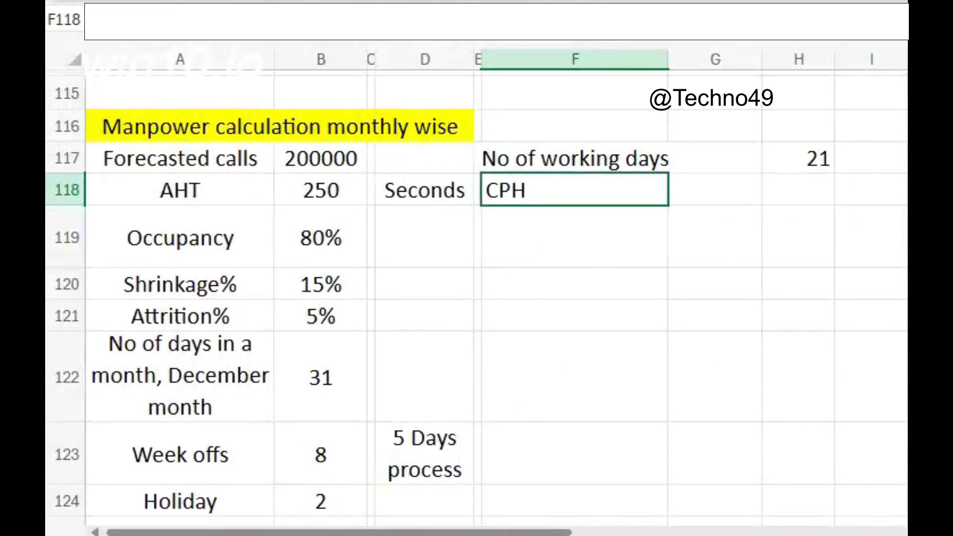
left_click(714, 189)
type("=")
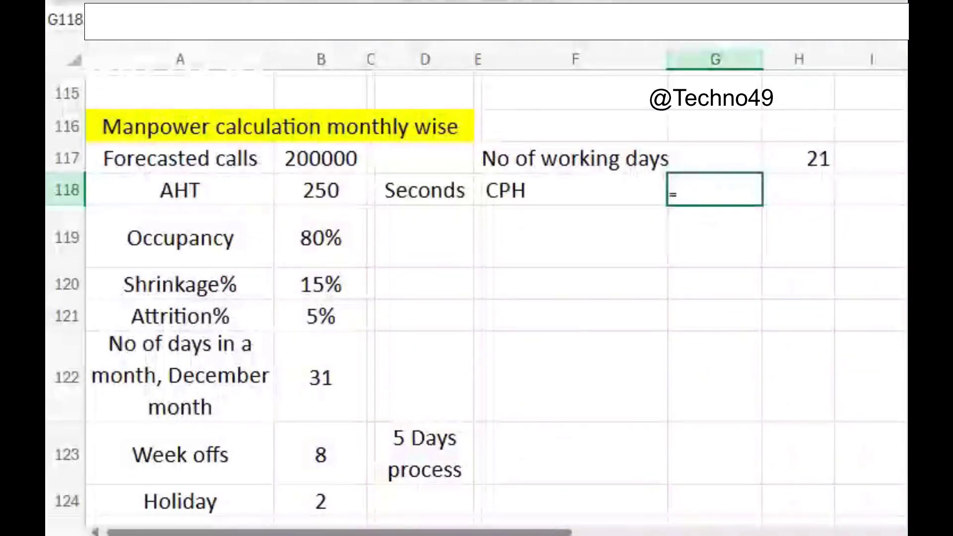
type("3600/B118")
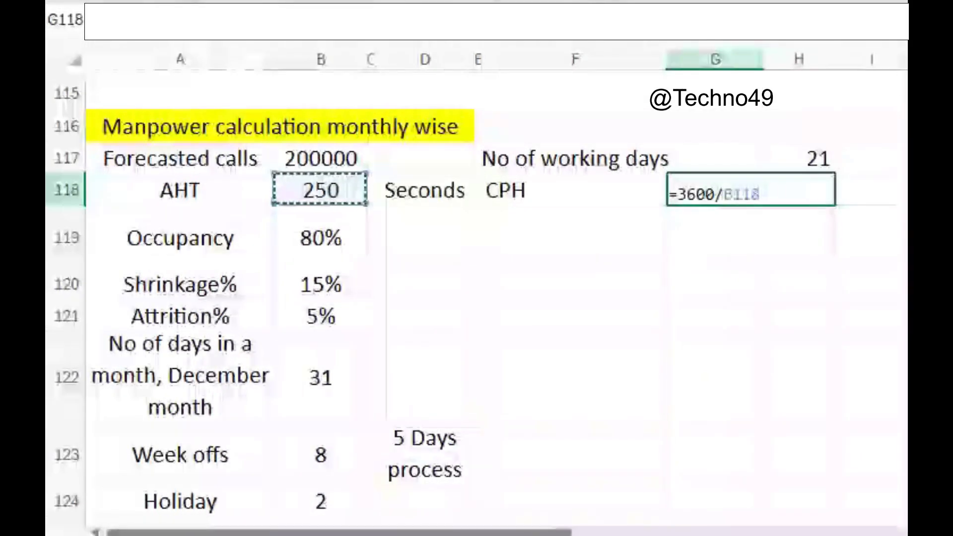
key("Return")
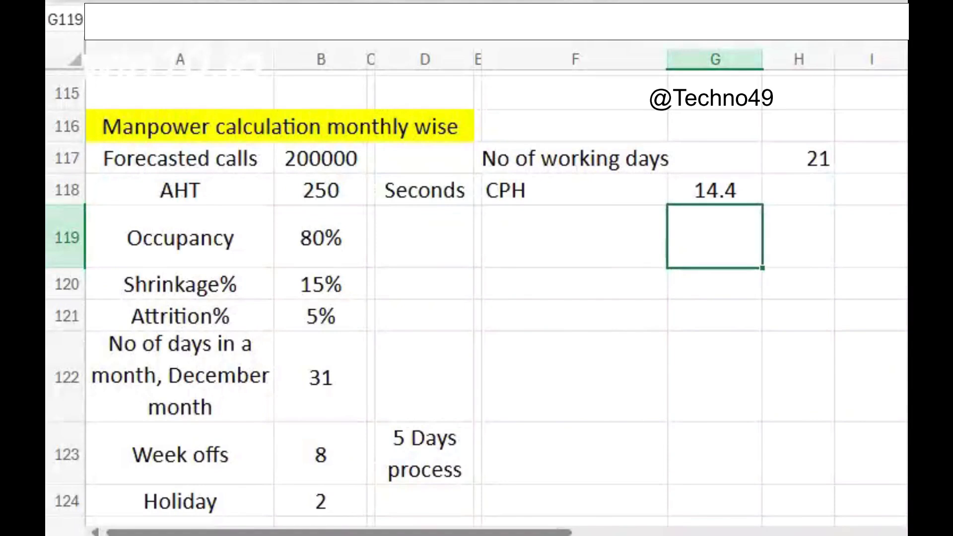
Enter the label "HC required" in cell F119, below the CPH label.
left_click(574, 236)
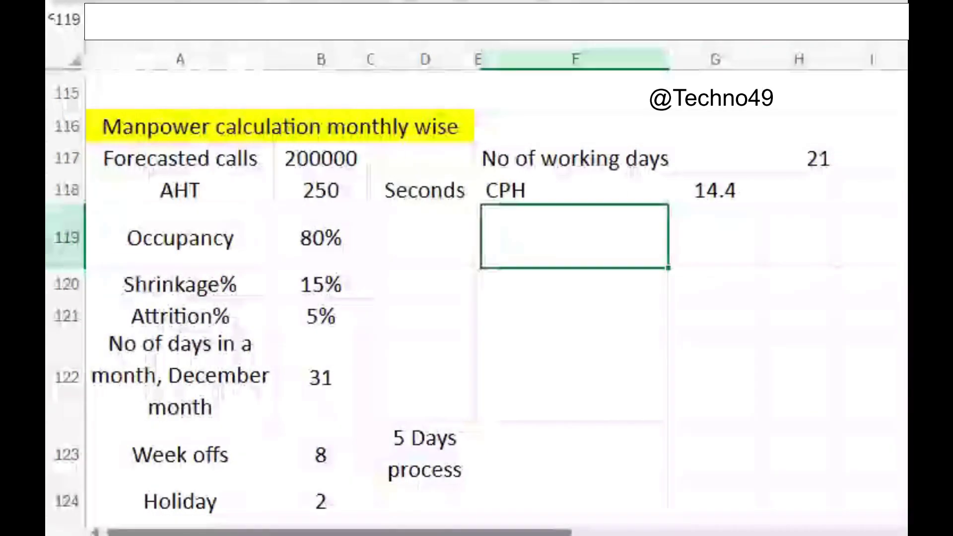
type("HC re")
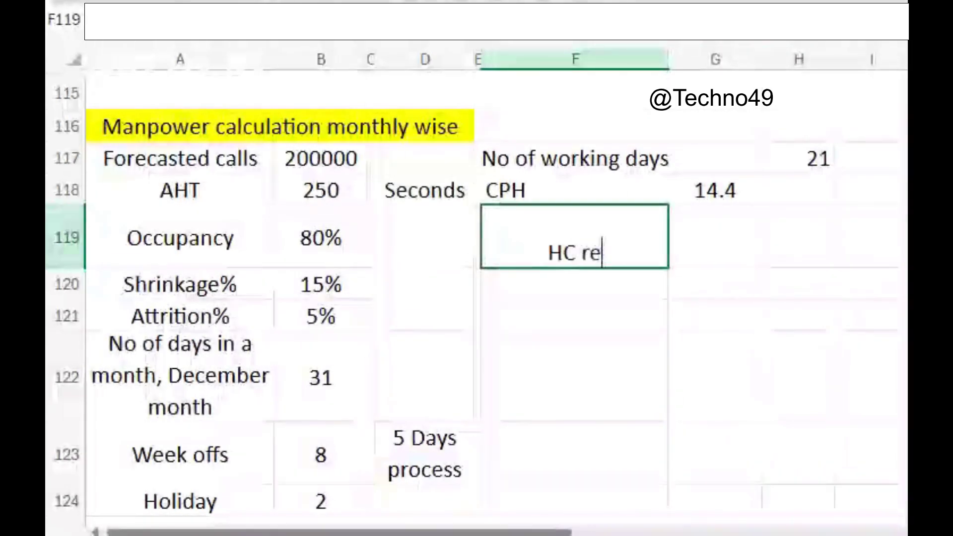
type("quired")
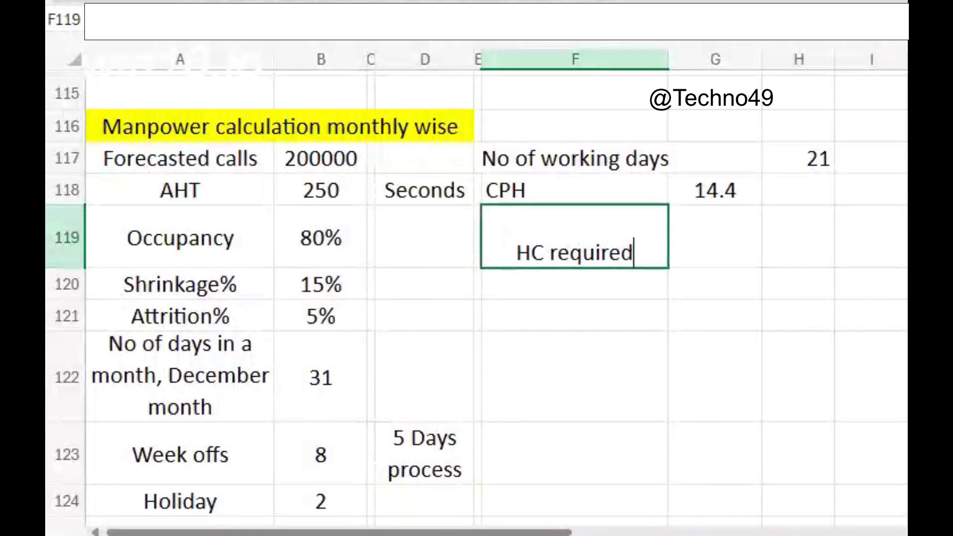
key("Tab")
Calculate the required headcount in G119 with the formula =(B117/G118)/(H117*8*B119).
type("=")
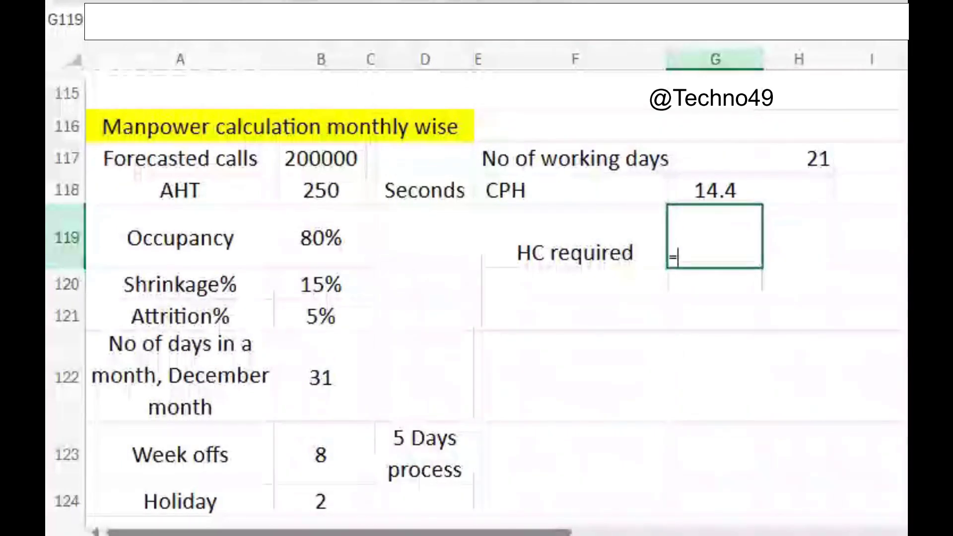
type("(")
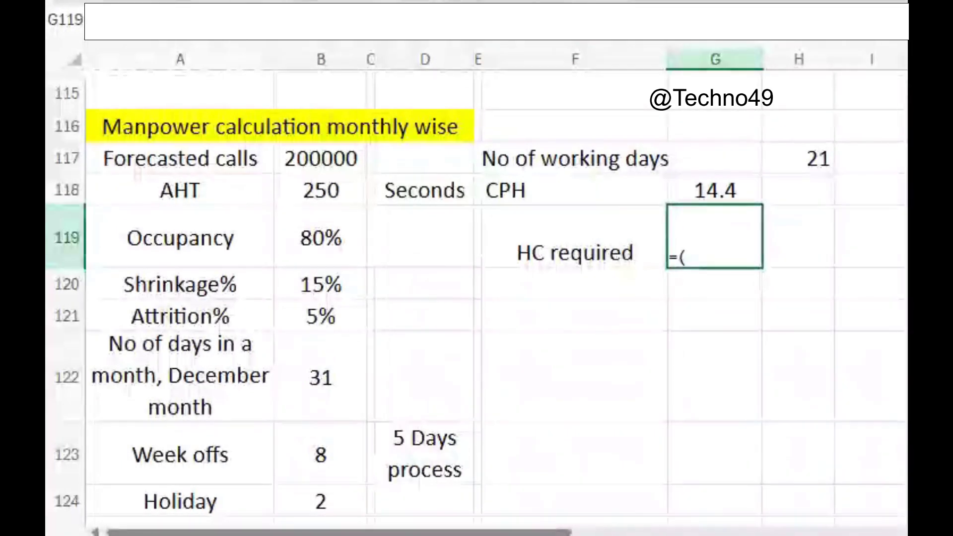
left_click(321, 159)
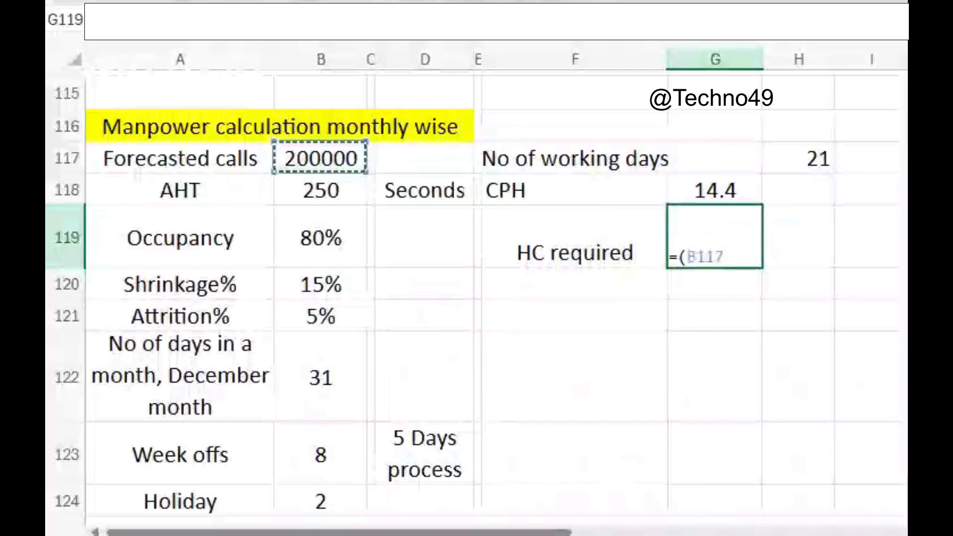
type("/")
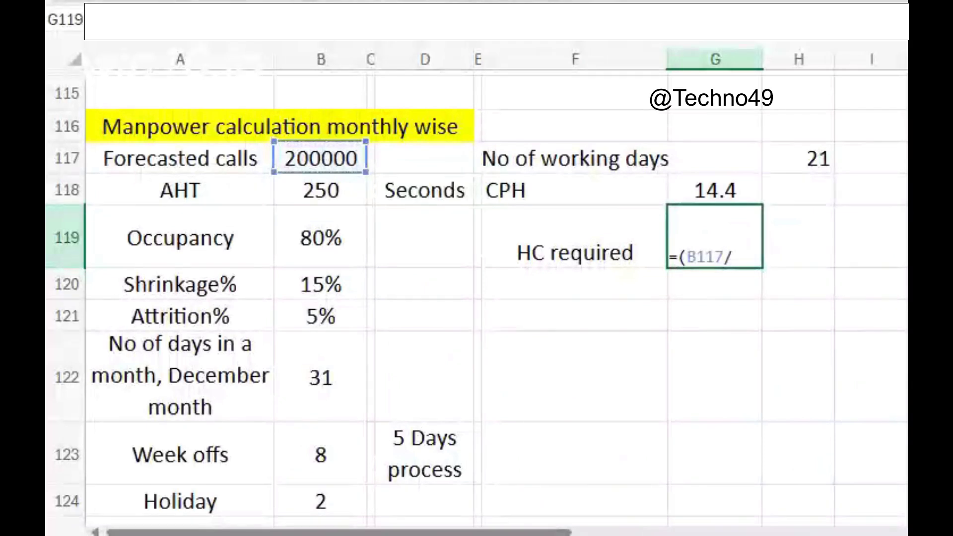
left_click(715, 190)
type(")")
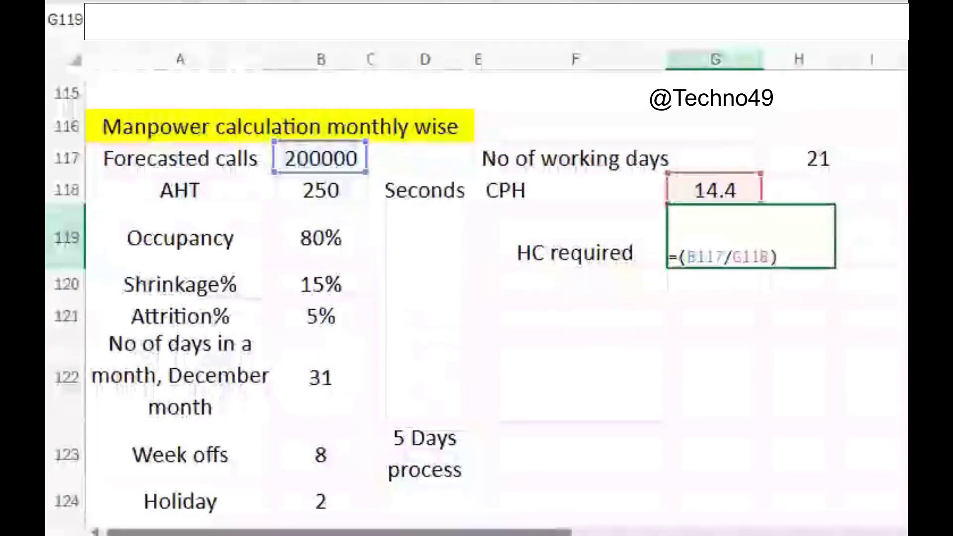
type("/(")
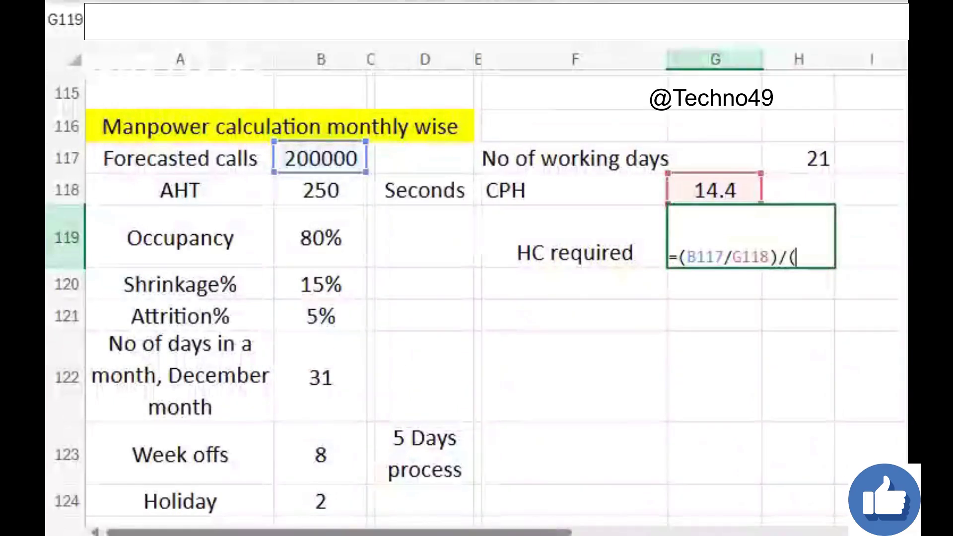
left_click(798, 158)
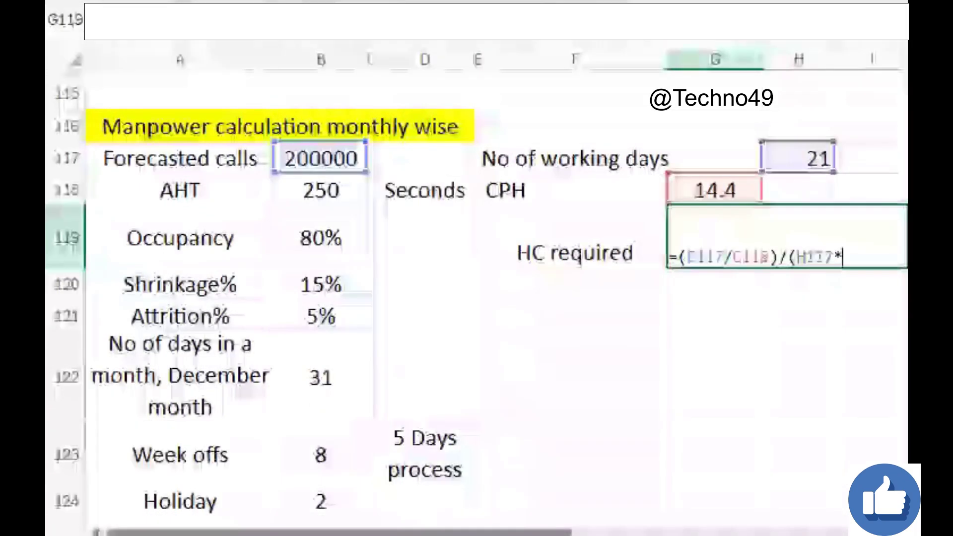
type("*8")
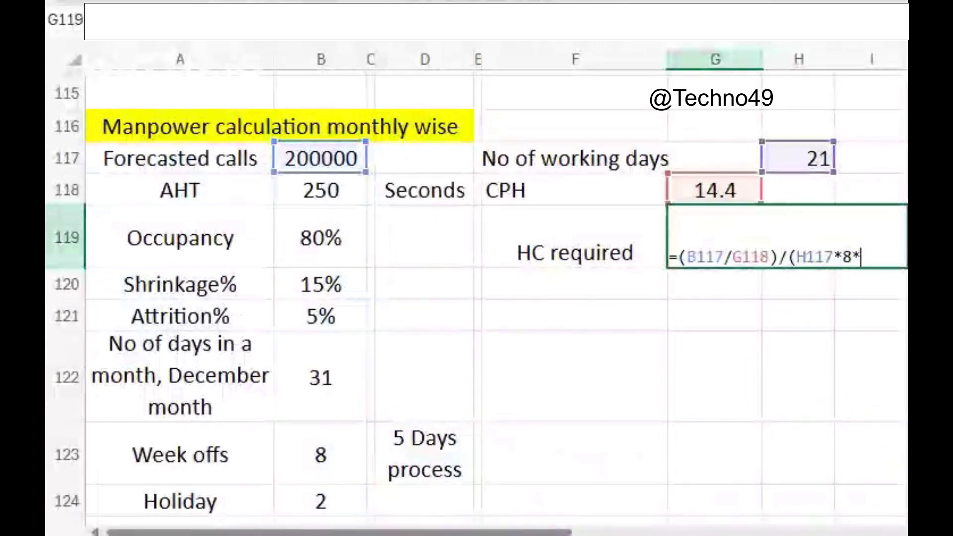
type("*")
left_click(321, 237)
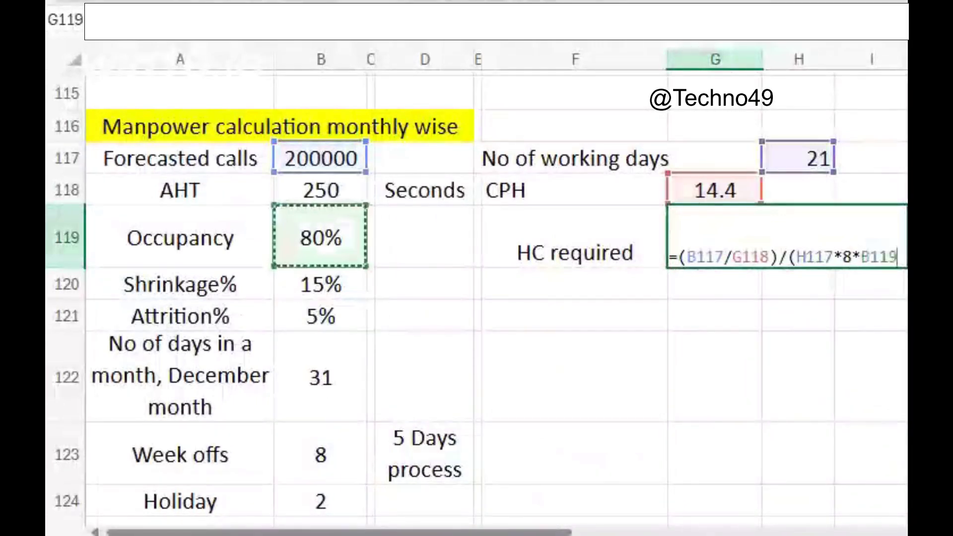
type(")")
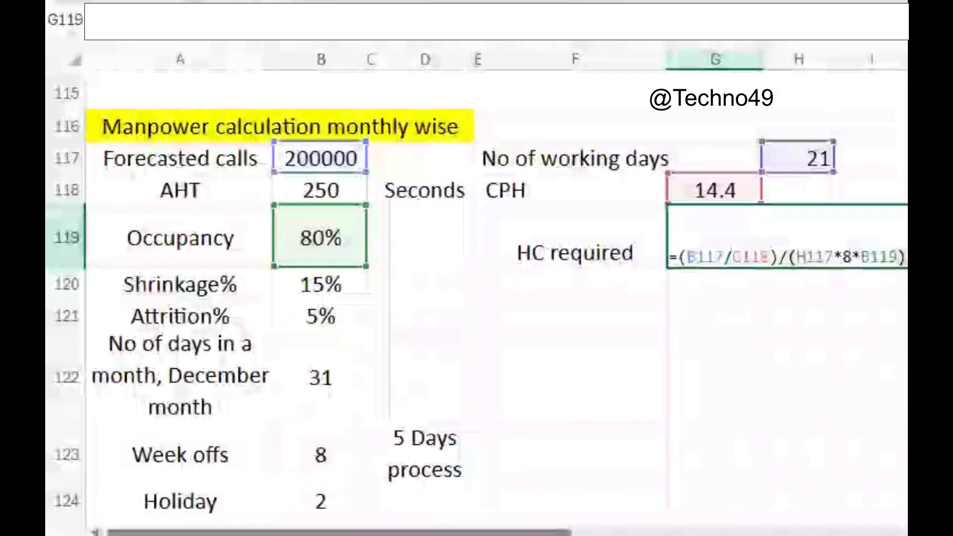
key("Return")
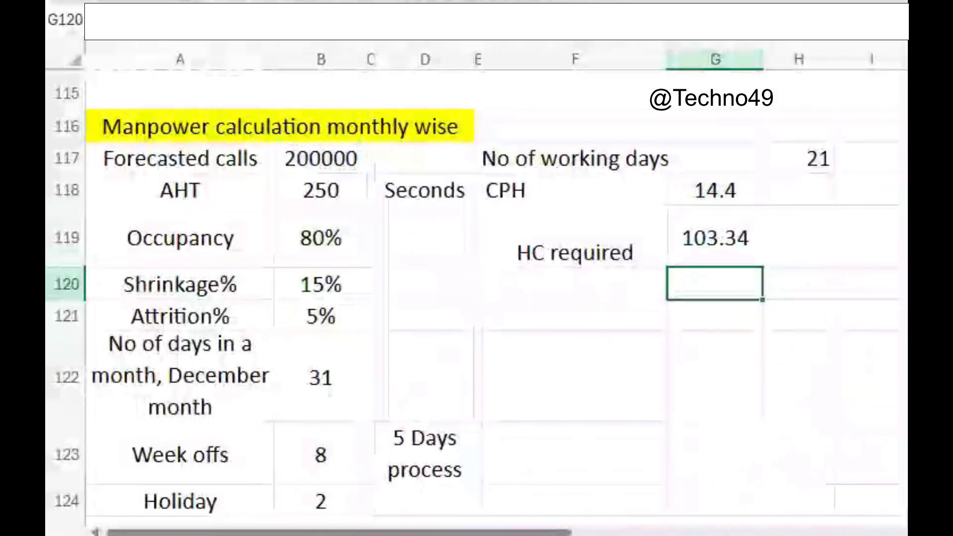
Add an extra opening parenthesis at the start of the required-headcount formula in G119.
left_click(714, 237)
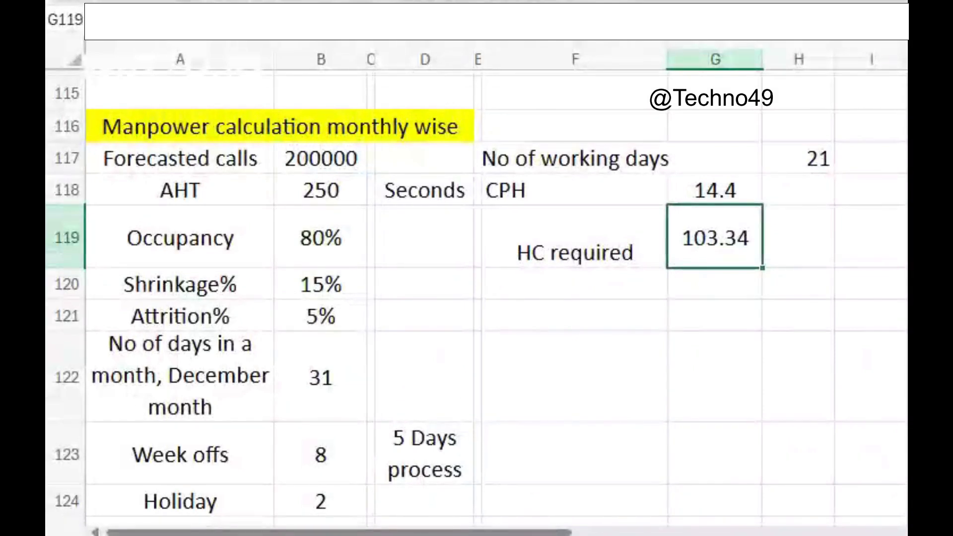
key("F2")
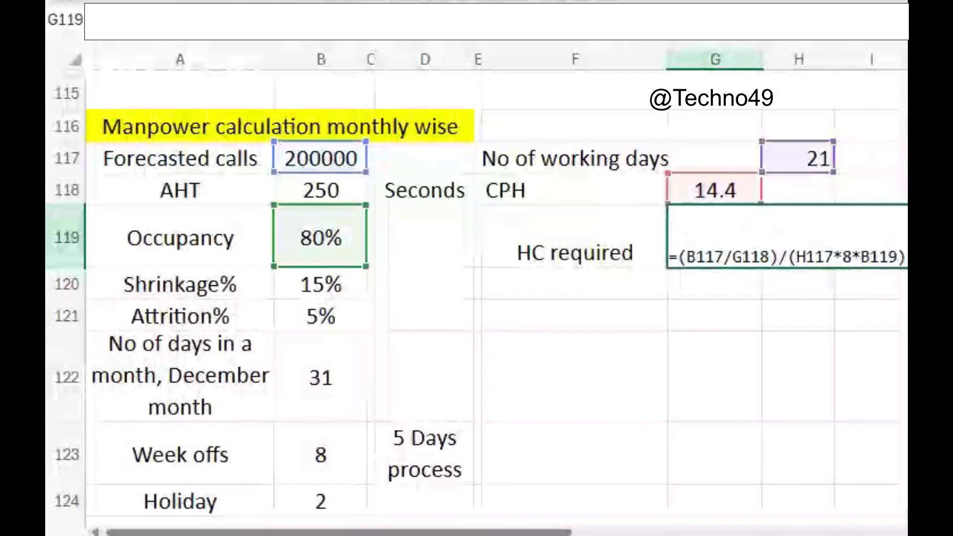
type("(")
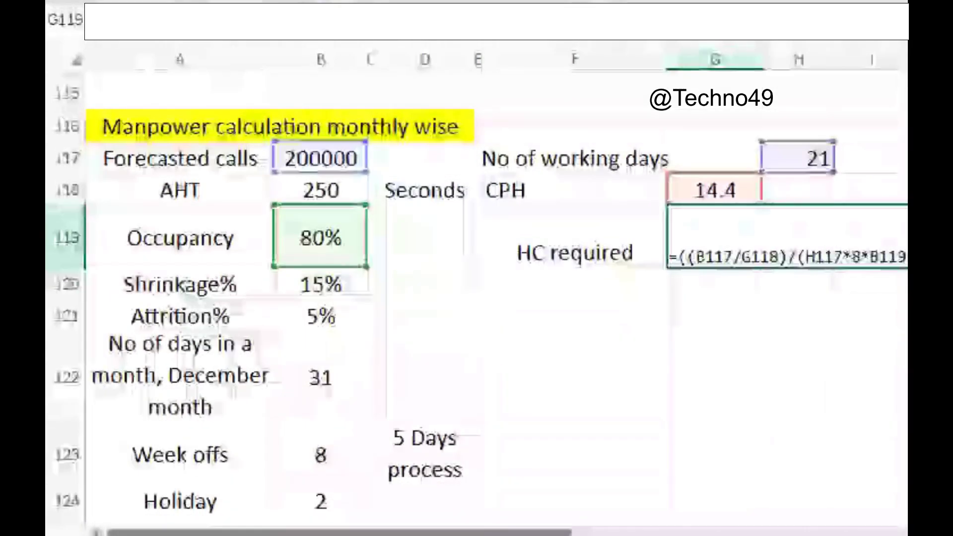
key("Return")
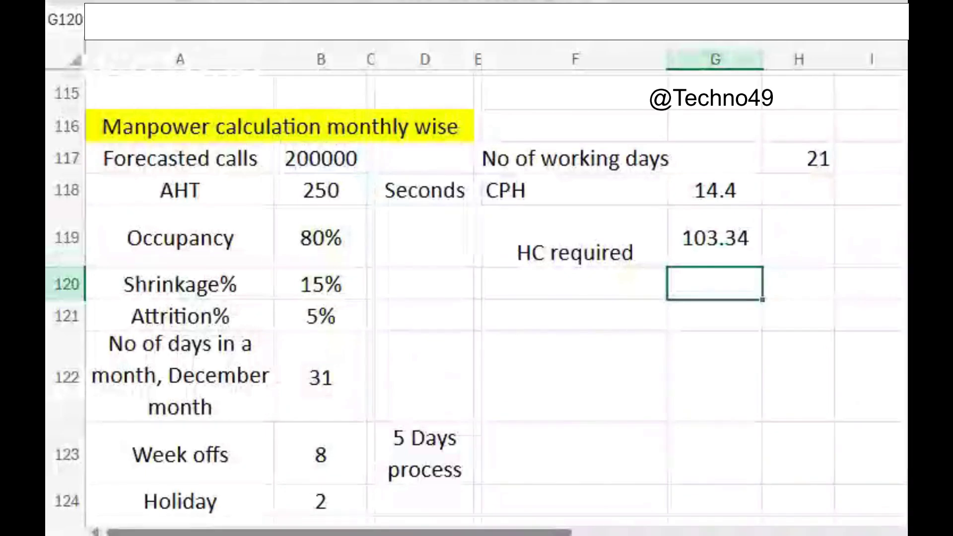
Enter the label "HC required with shrinkage" in cell F120.
double_click(574, 283)
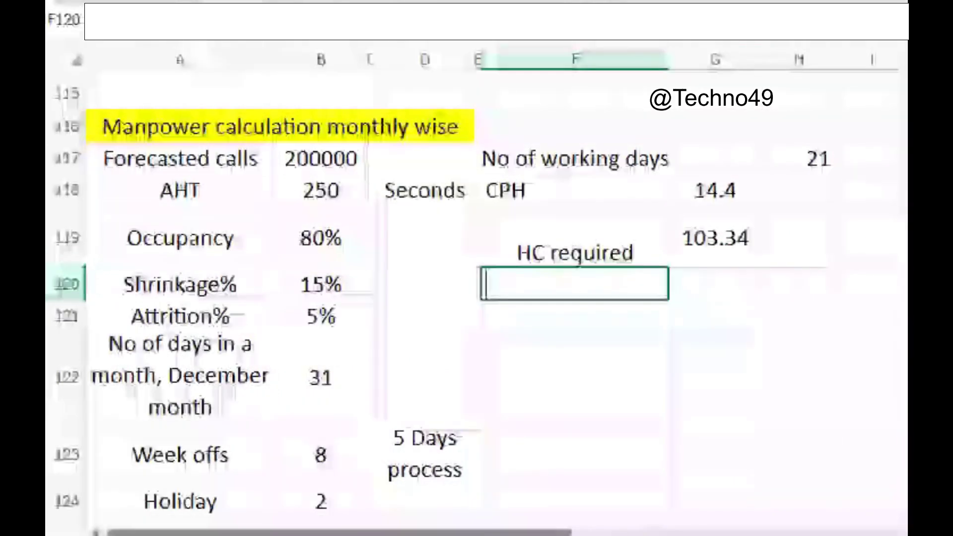
type("HC re")
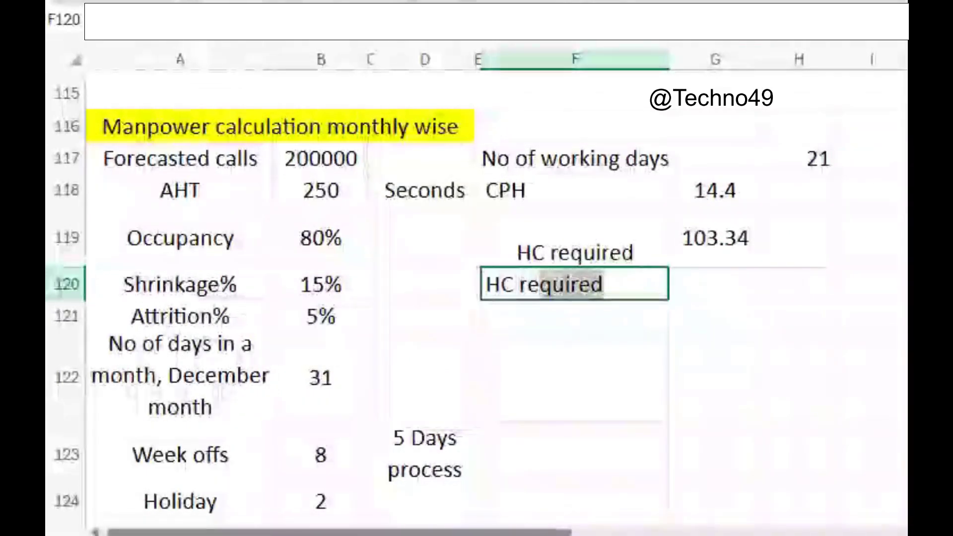
type("quired with shrinkage")
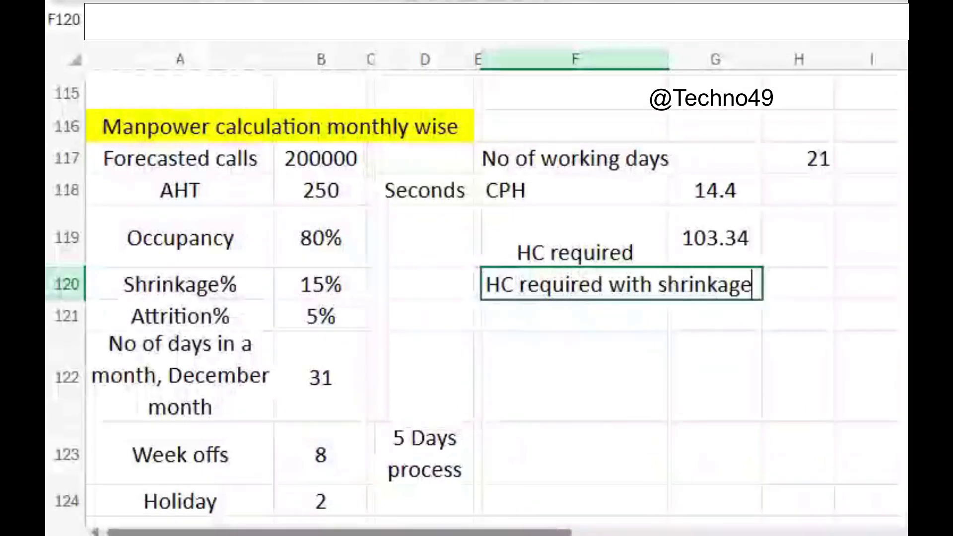
key("Tab")
Calculate the headcount including shrinkage in H120 with the formula =G119/(1-B120).
left_click(798, 284)
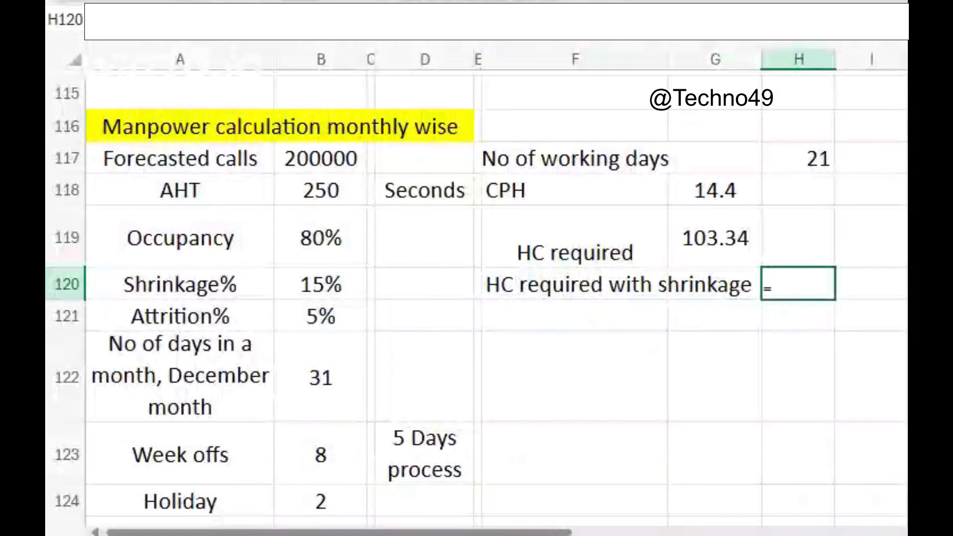
type("=")
key("Up")
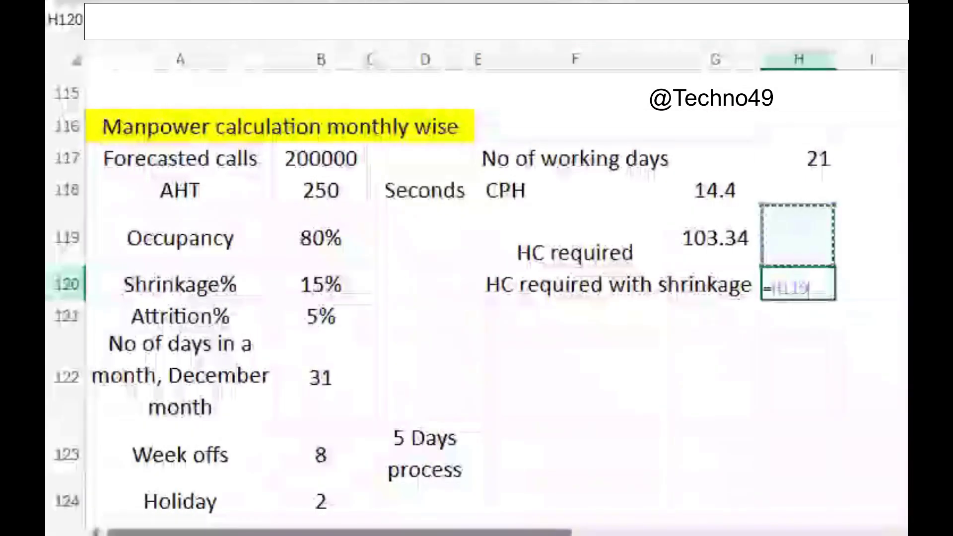
key("Left")
type("/")
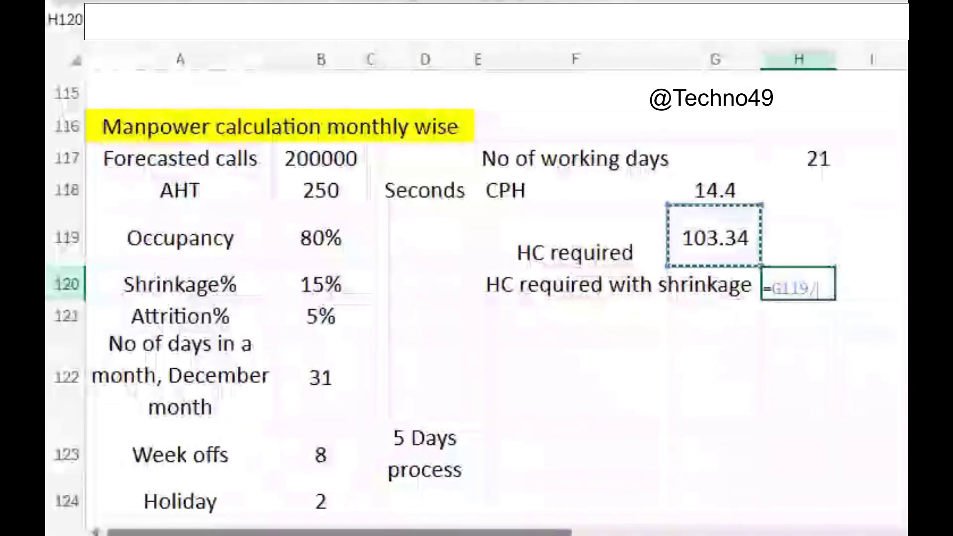
type("(1-")
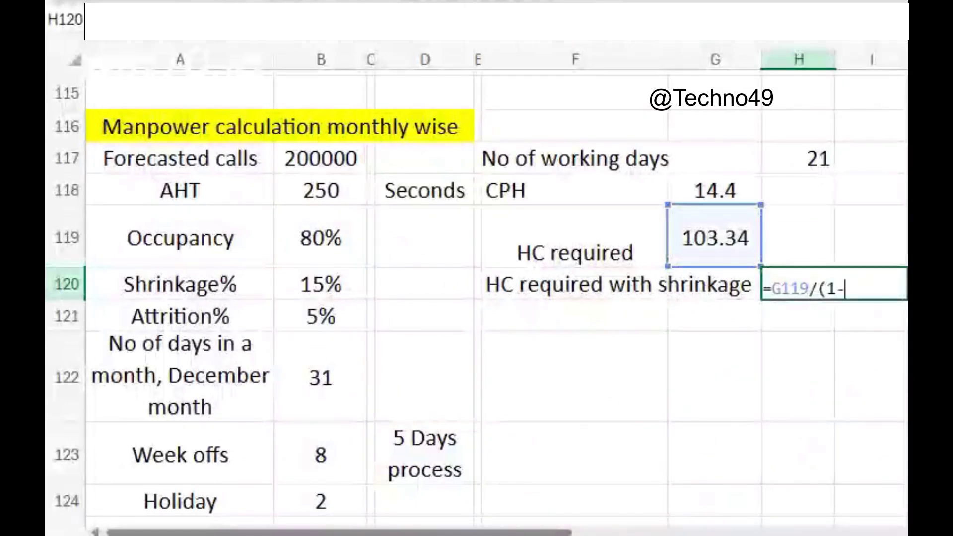
left_click(320, 284)
type(")")
key("Return")
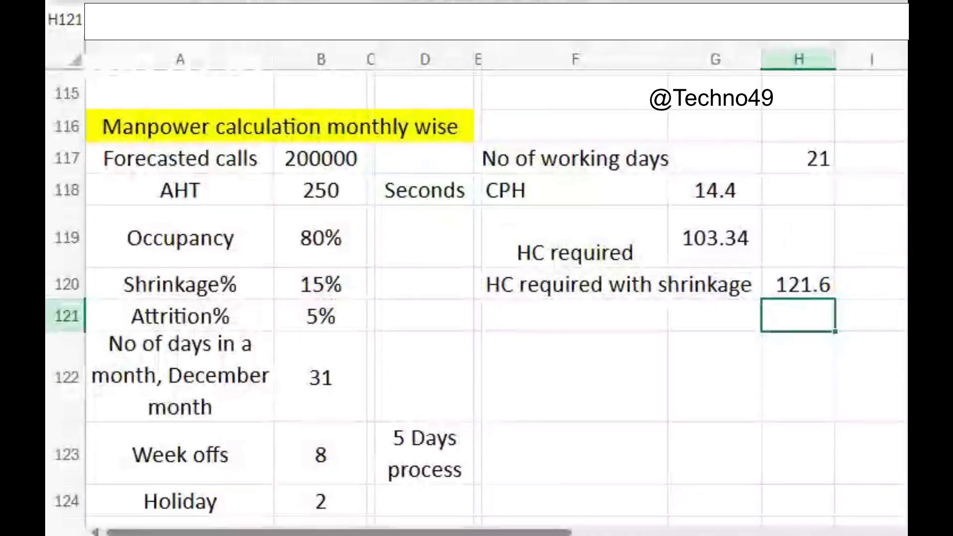
Enter the label "Buffer HC" in cell F121, below the shrinkage headcount label.
left_click(574, 315)
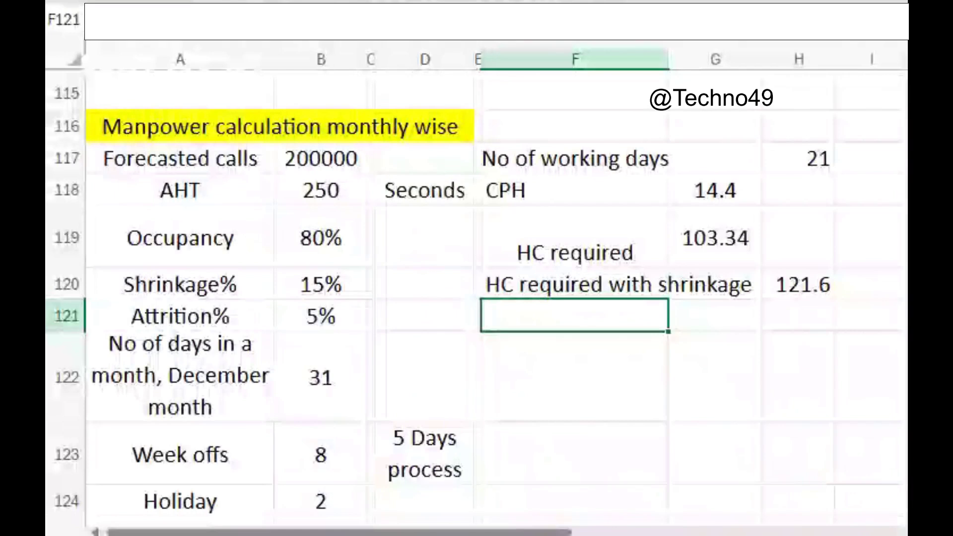
type("B")
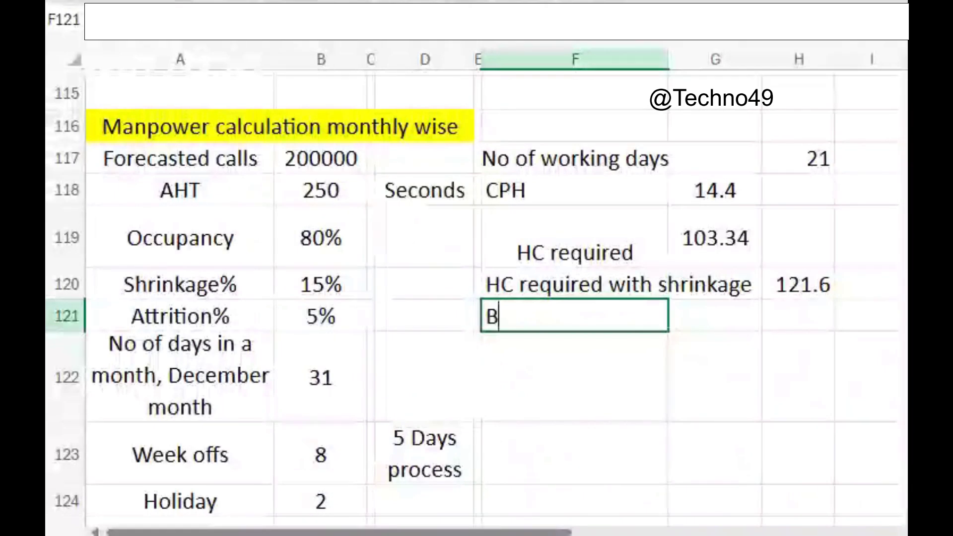
type("uffer HC")
key("Tab")
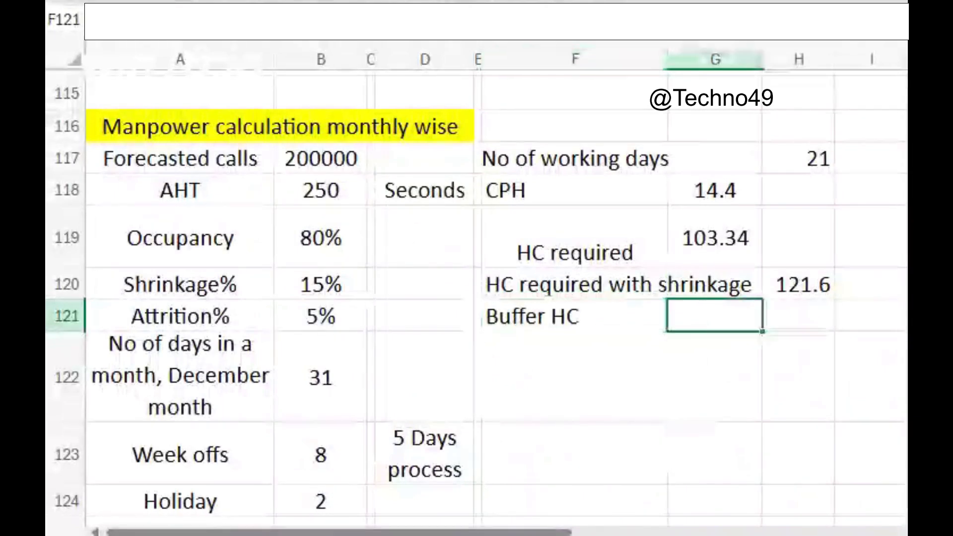
Calculate the buffer headcount in G121 by multiplying the required headcount by the attrition rate, using =G119*B121.
type("=")
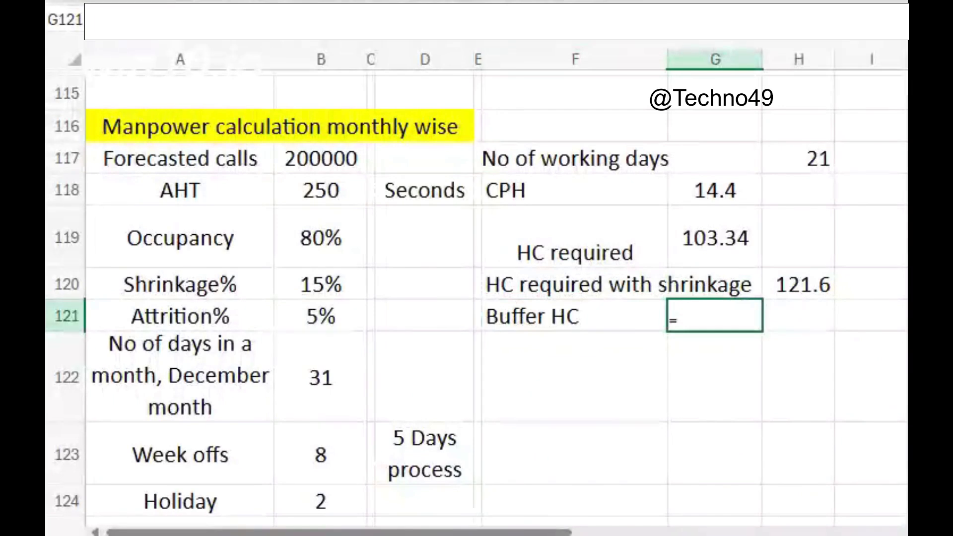
left_click(715, 238)
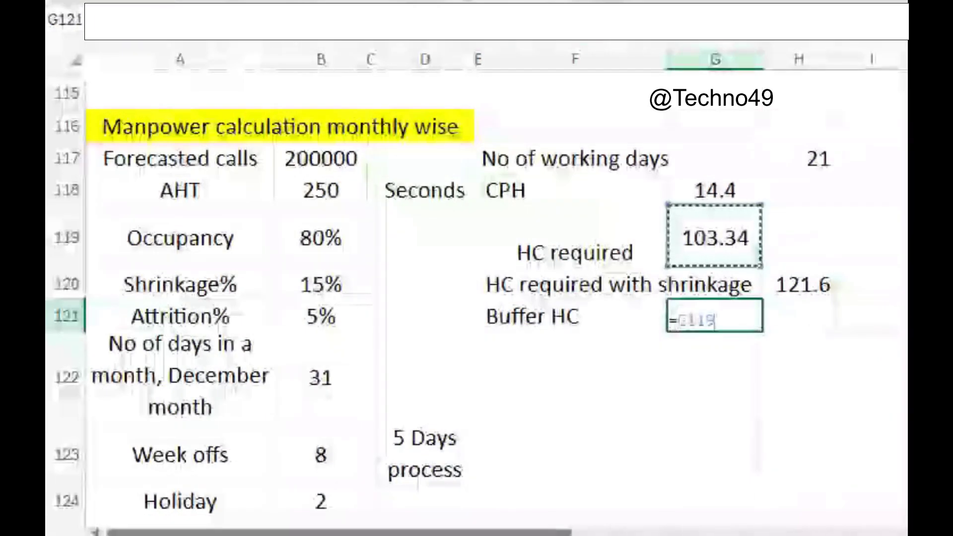
type("*")
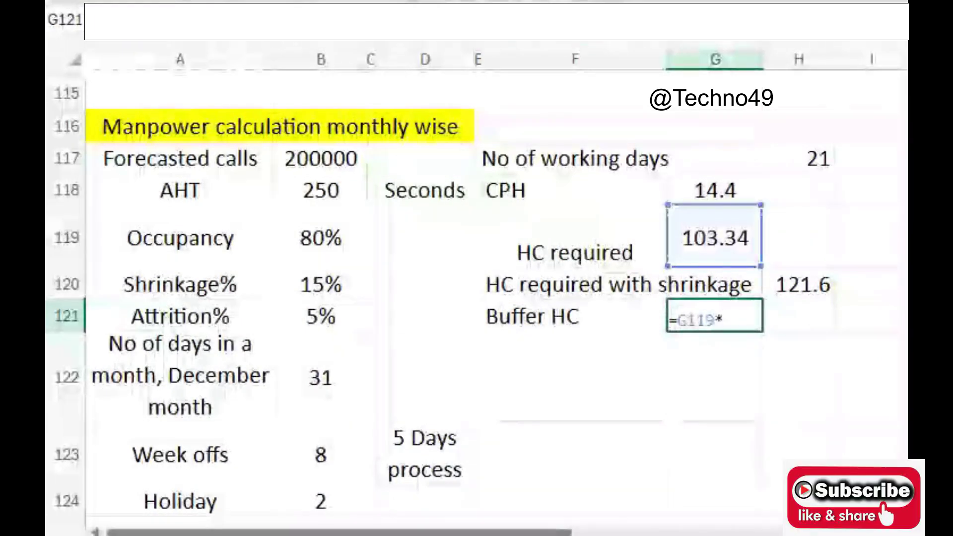
key("Left")
key("Left")
key("Left")
key("Left")
key("Left")
key("Return")
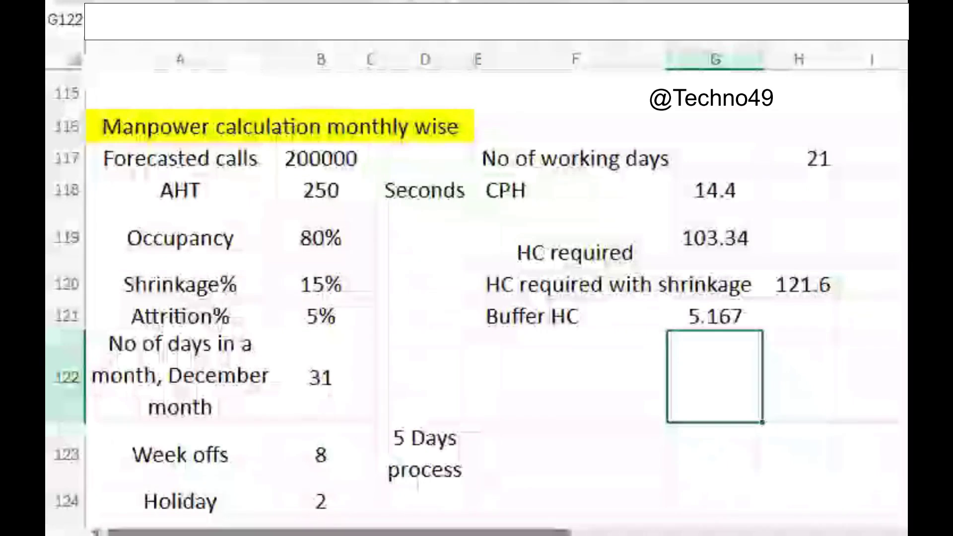
Enter the label "HC requiredTotal" in cell F122, below the Buffer HC label.
left_click(574, 376)
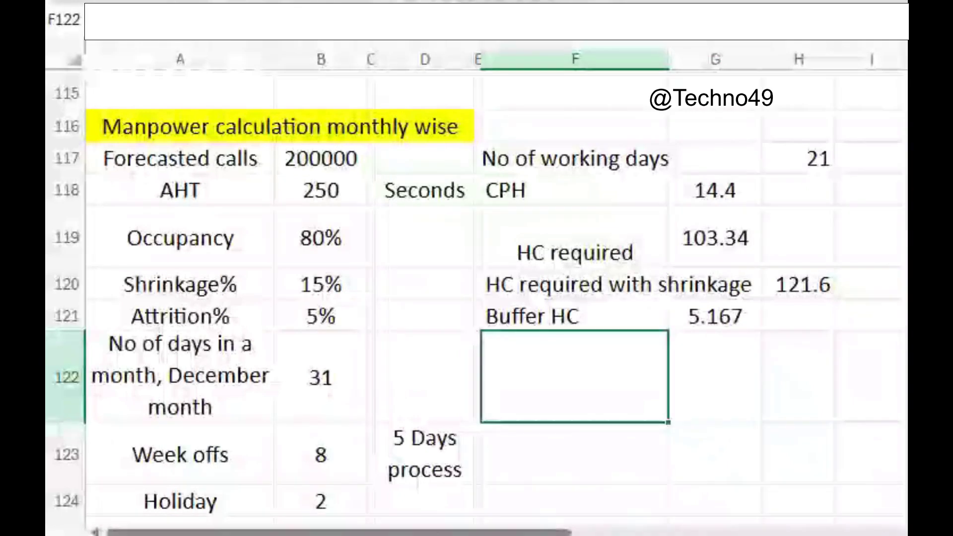
type("hc")
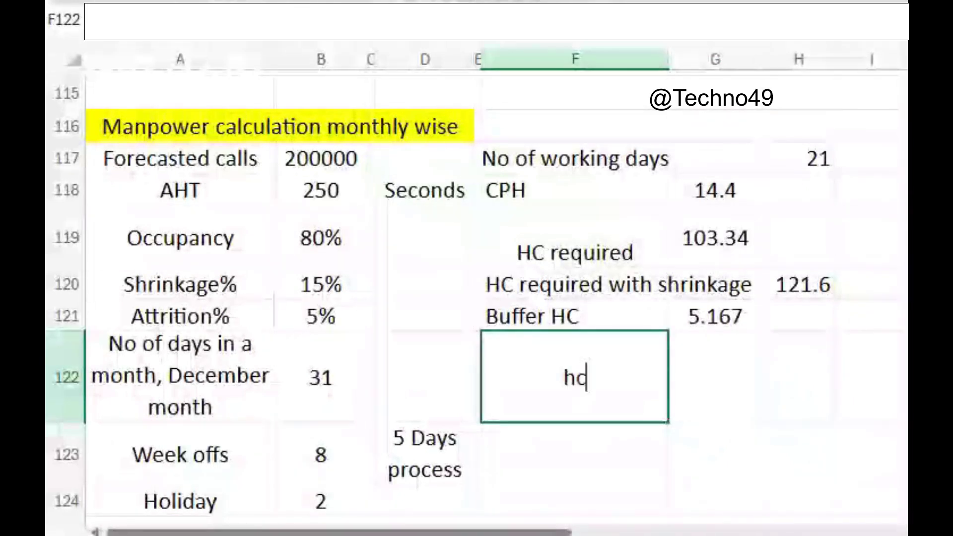
key("BackSpace")
key("BackSpace")
type("HC required")
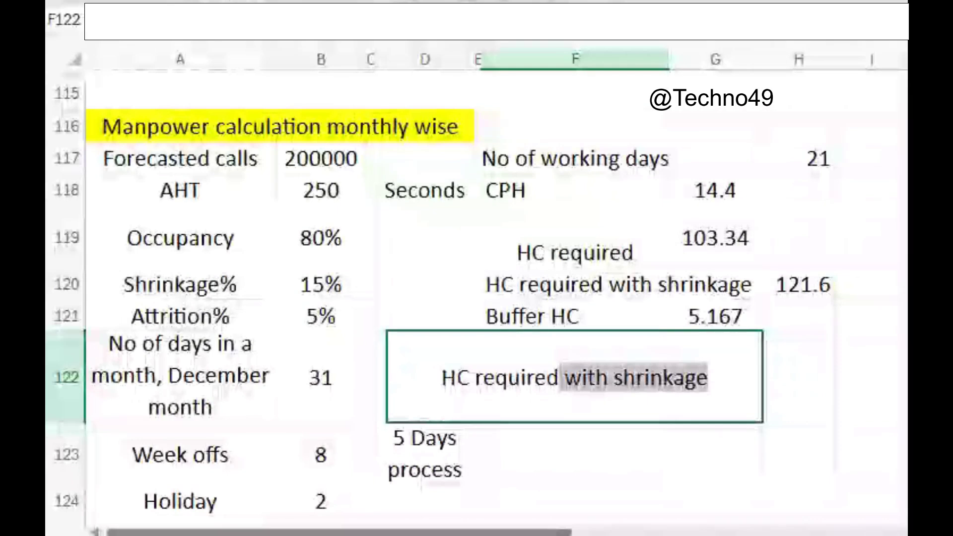
type("Total")
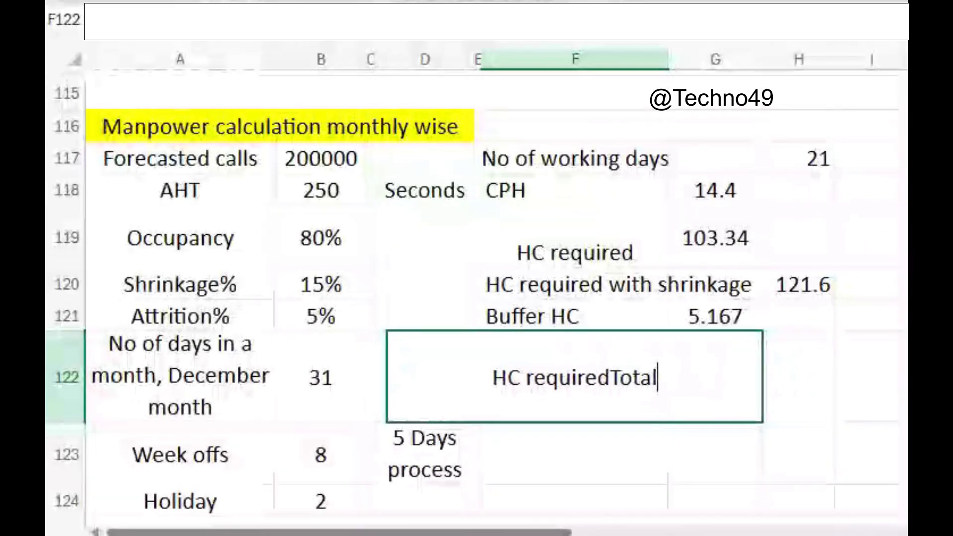
key("Tab")
Calculate the total required headcount in G122 by adding the shrinkage headcount and the buffer, using =H120+G121.
key("Tab")
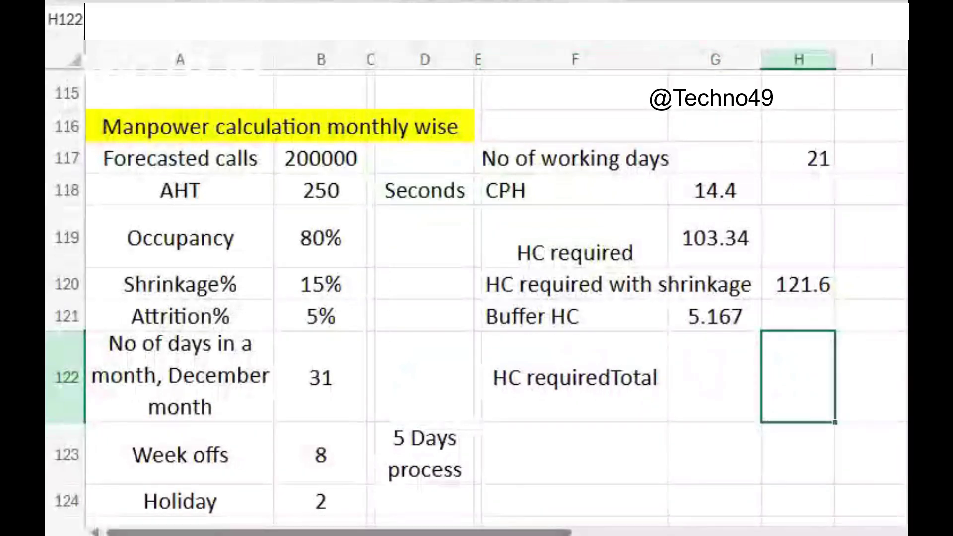
key("Left")
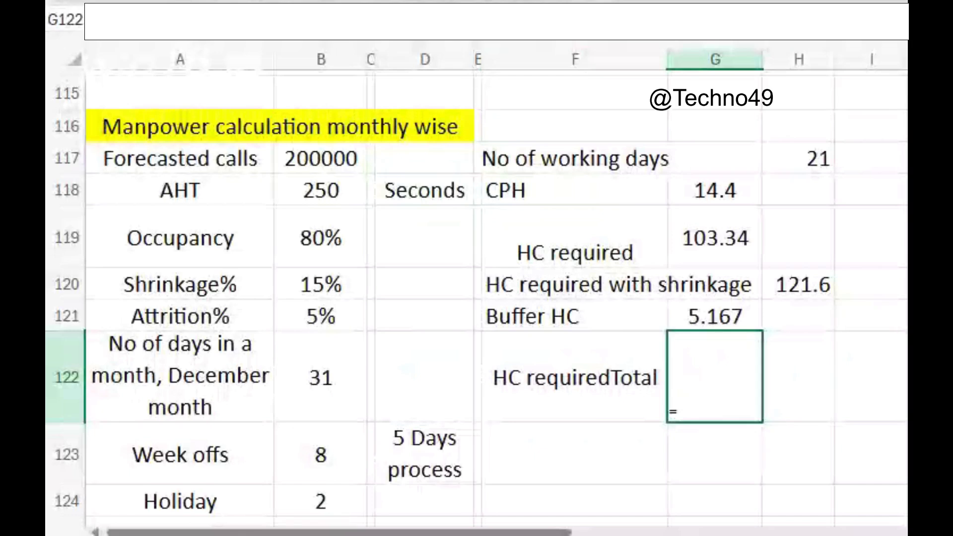
type("=")
left_click(797, 285)
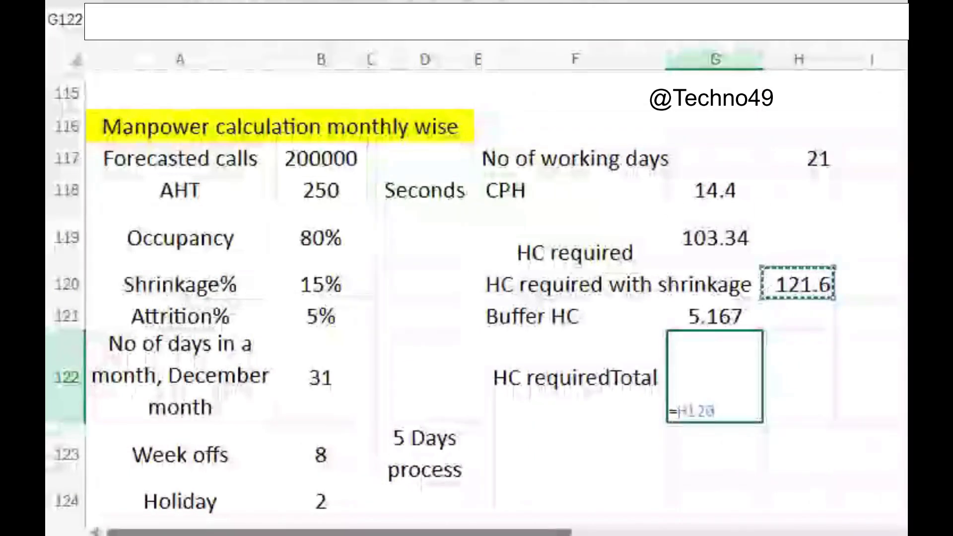
type("+")
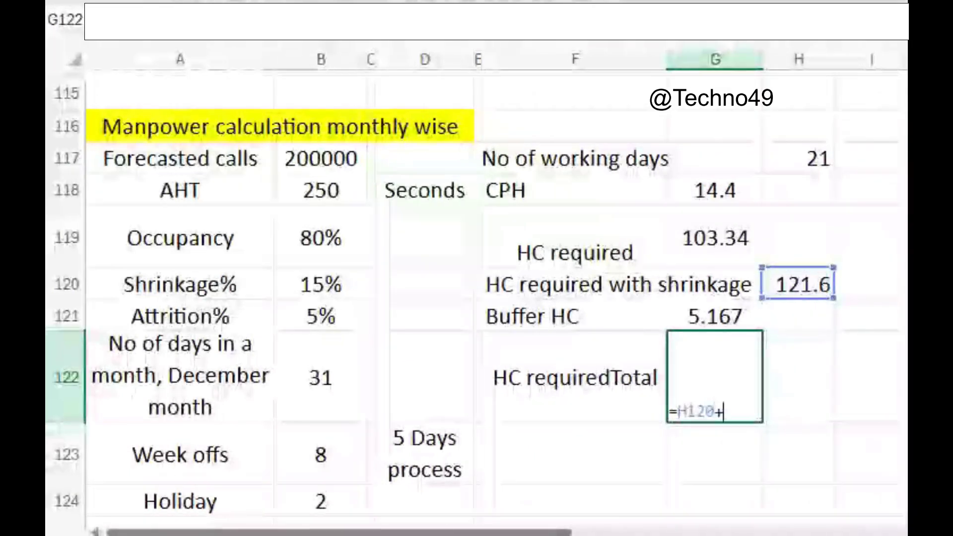
left_click(714, 316)
key("Return")
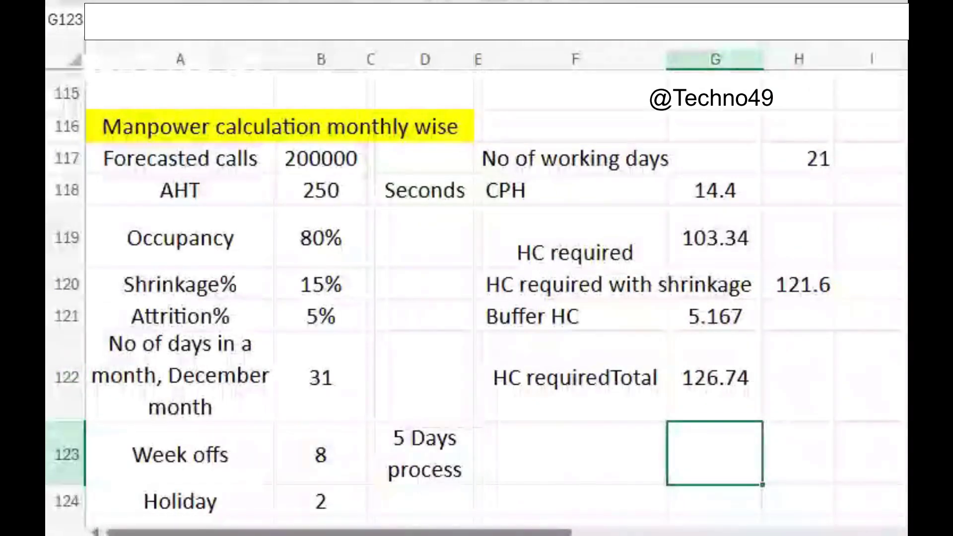